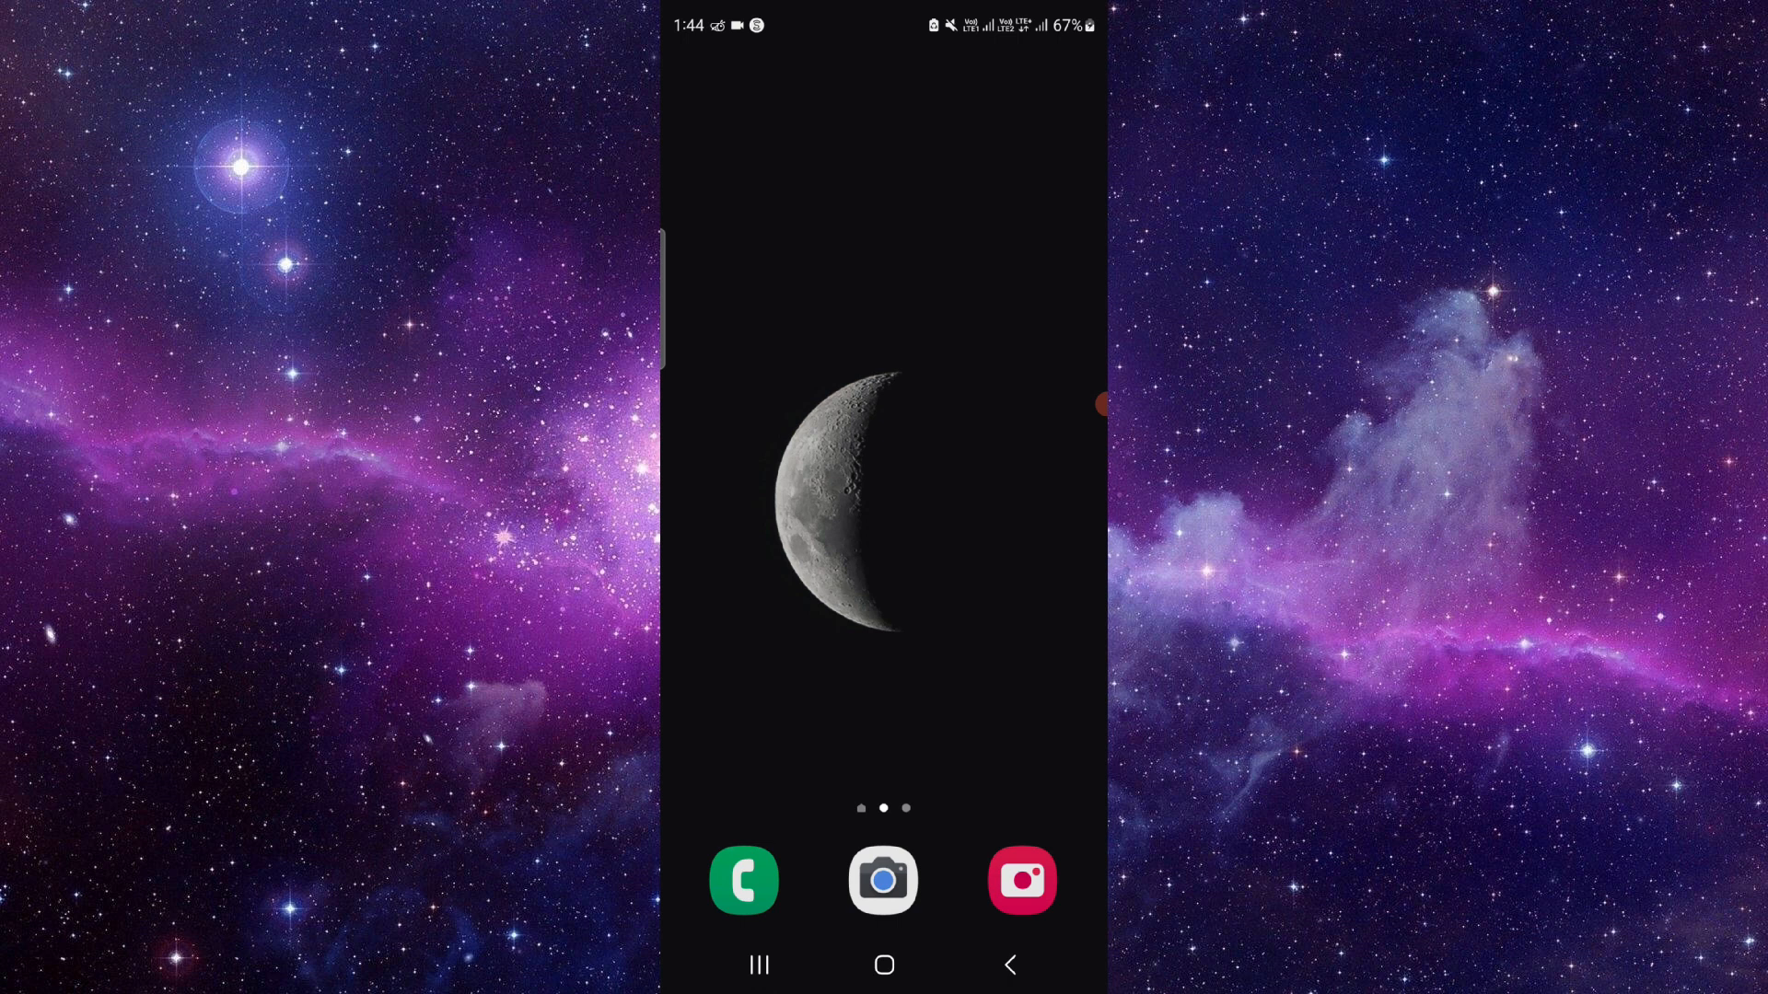
# - Swipe up on the home screen to reveal the app drawer
pyautogui.moveTo(885, 691); pyautogui.dragTo(884, 345)
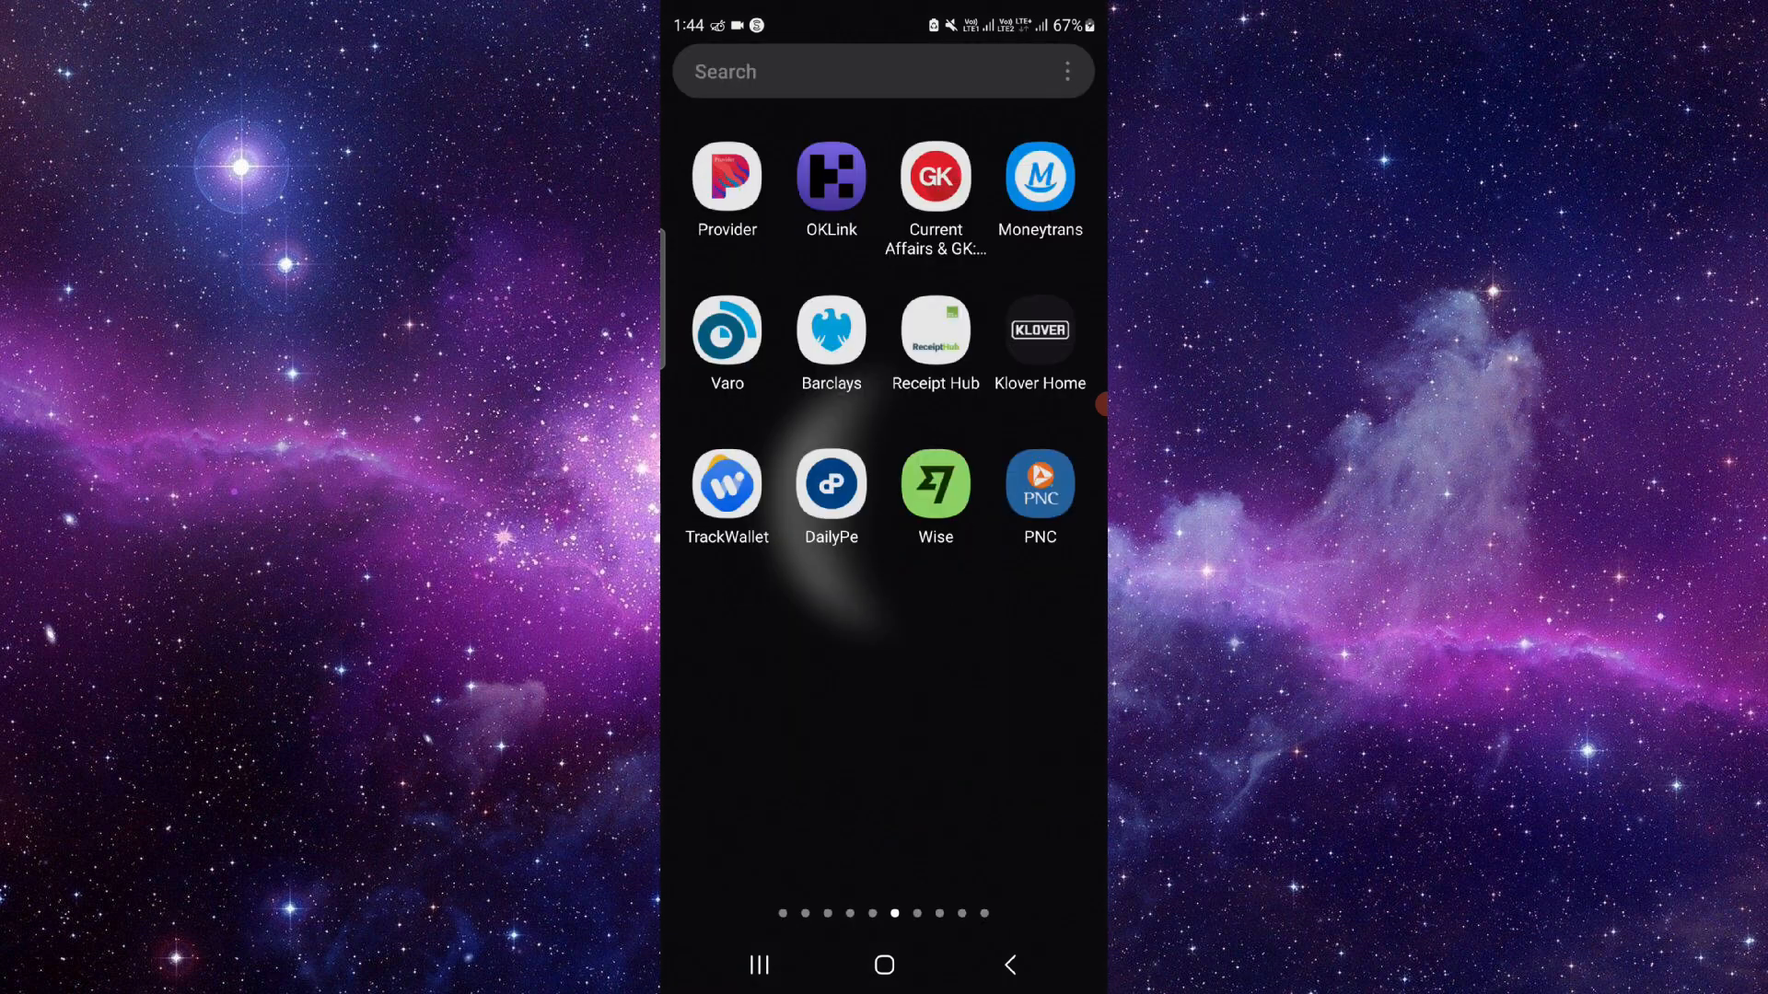
# - Clear all stored data for the Provider app from its App info Storage page
pyautogui.click(726, 177)
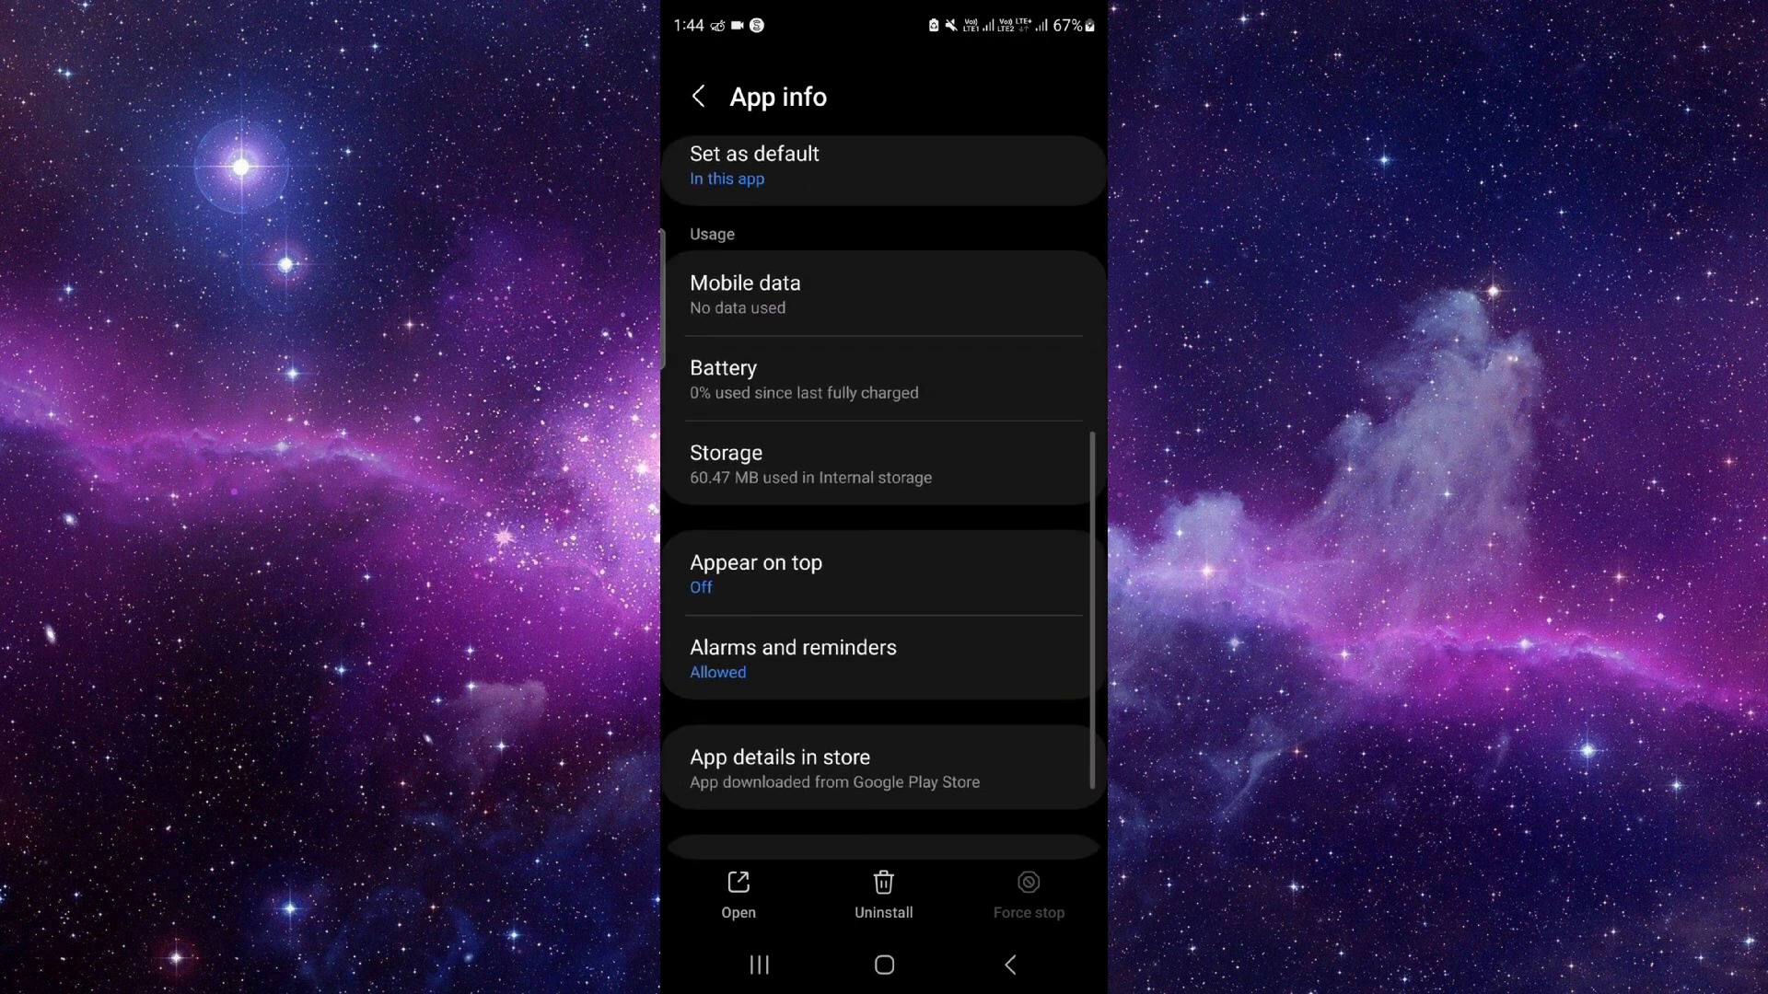
pyautogui.click(884, 394)
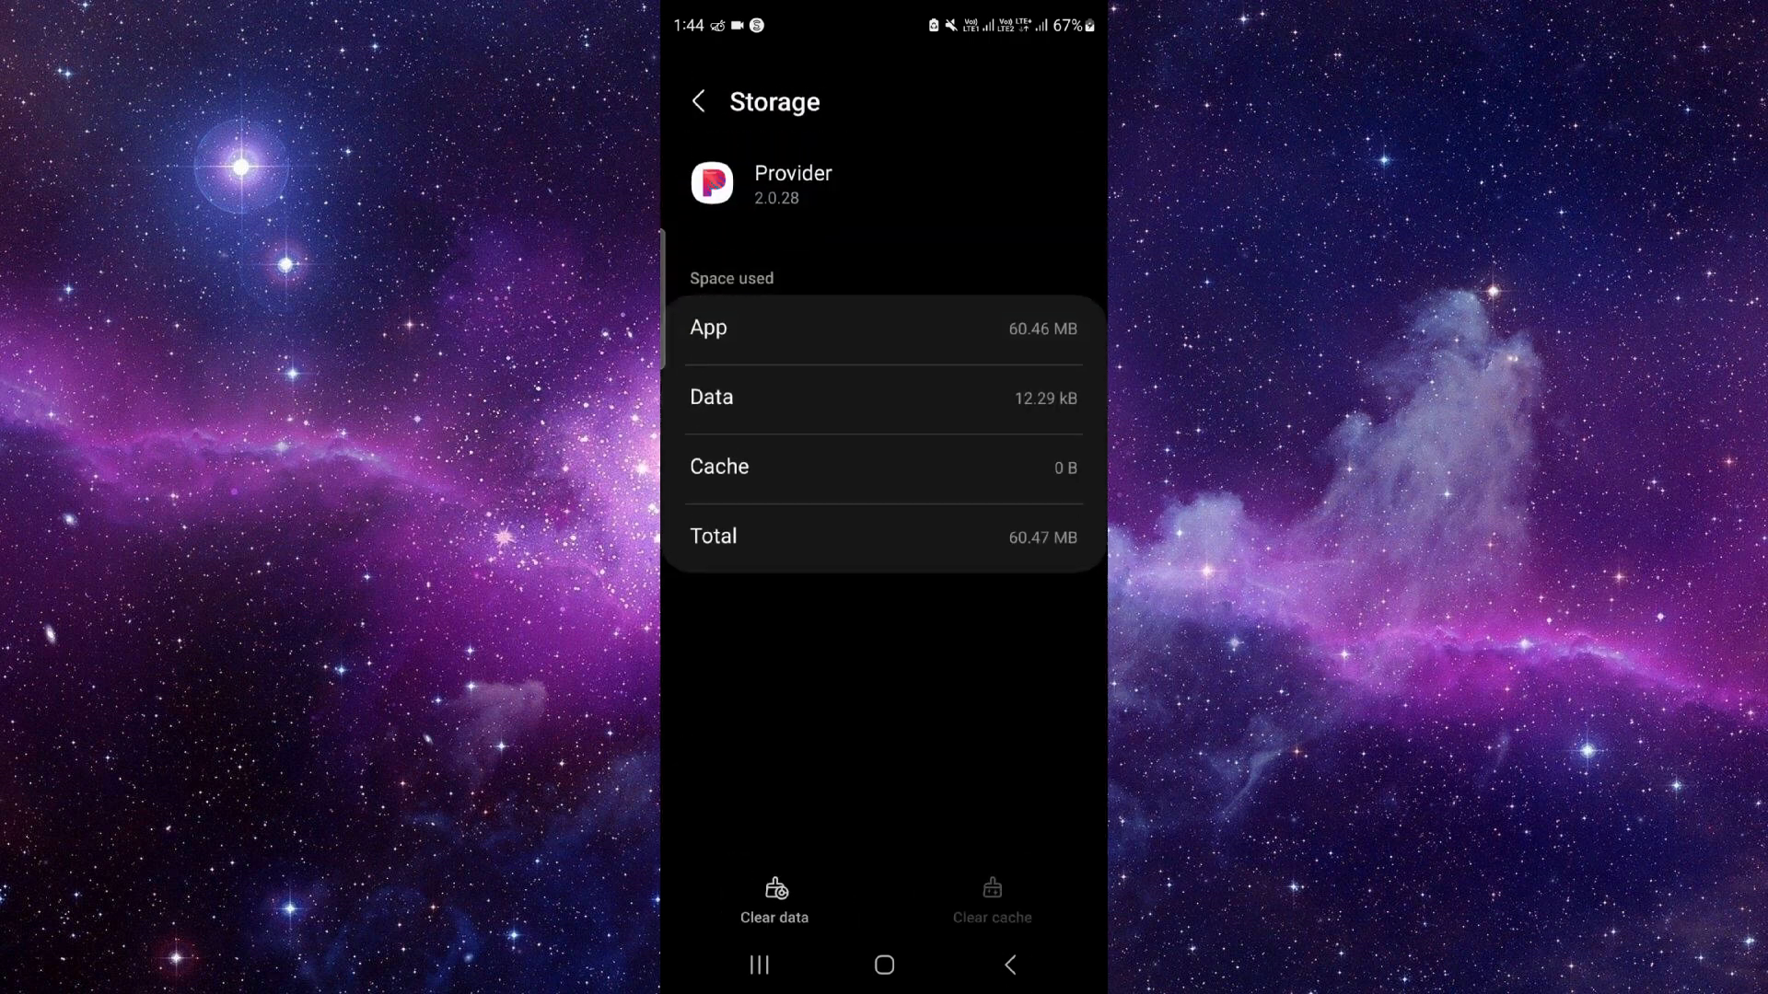
pyautogui.click(774, 896)
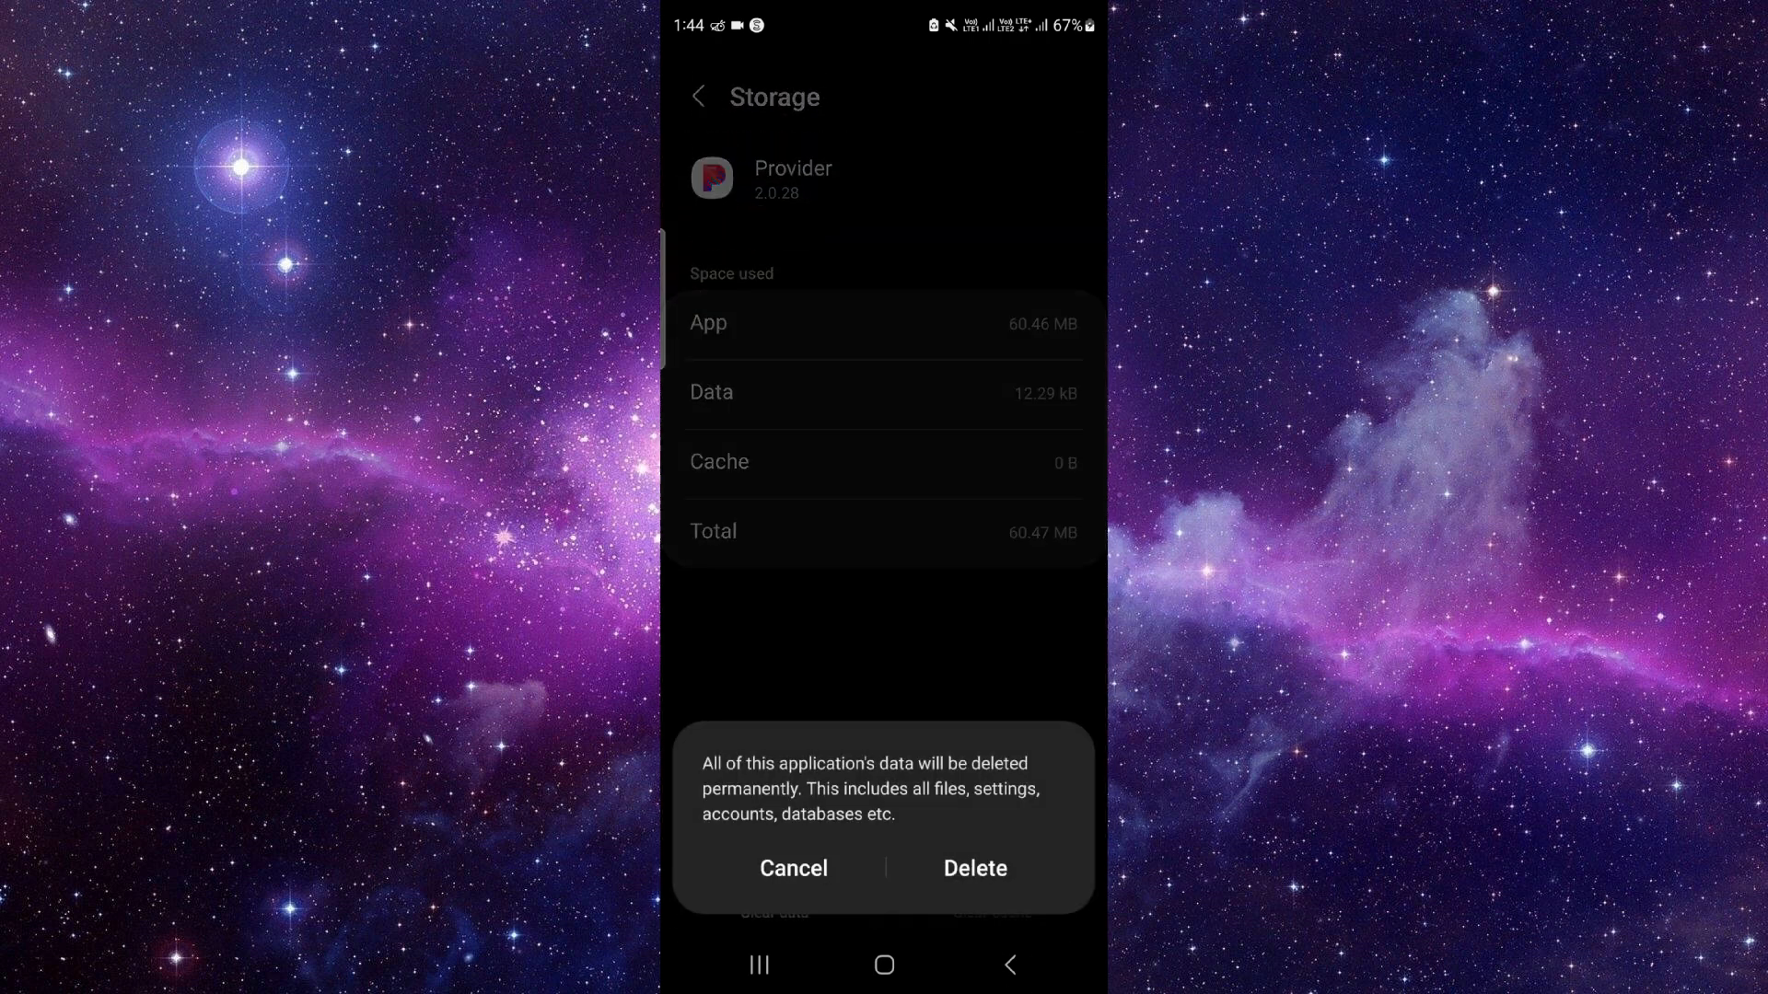
pyautogui.click(975, 871)
# - Return to Provider's App info and jump to its Google Play listing
pyautogui.click(1010, 965)
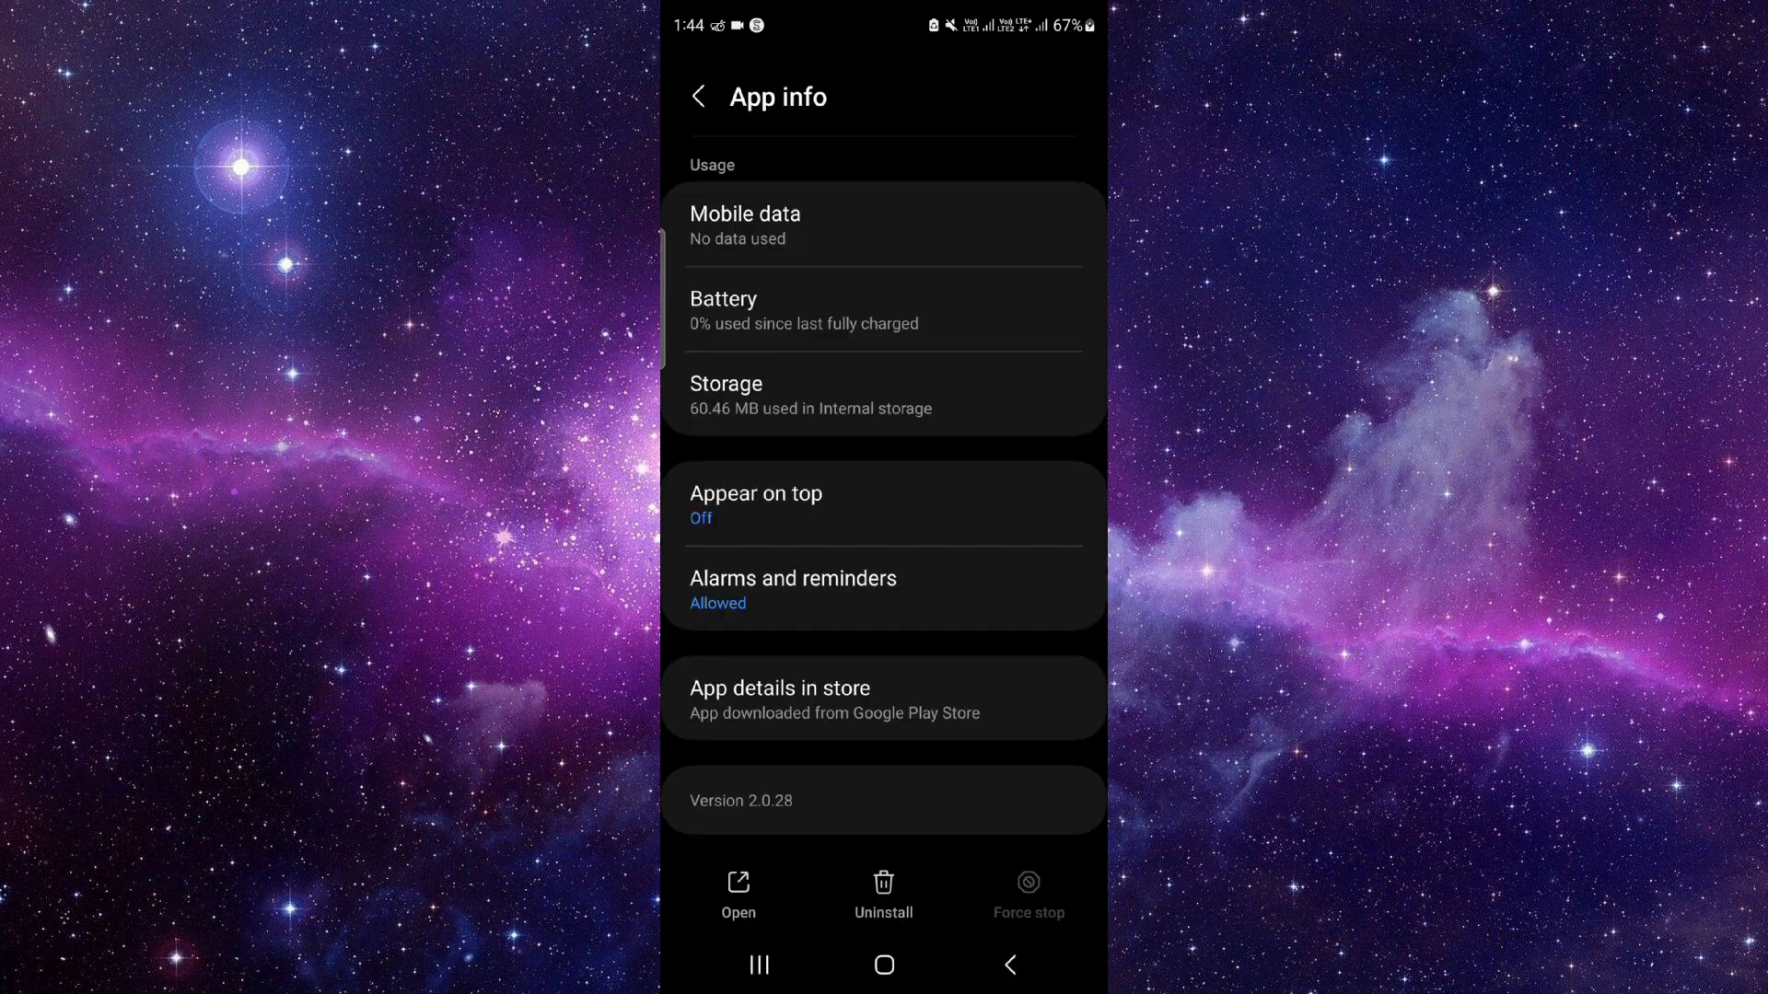
pyautogui.click(884, 699)
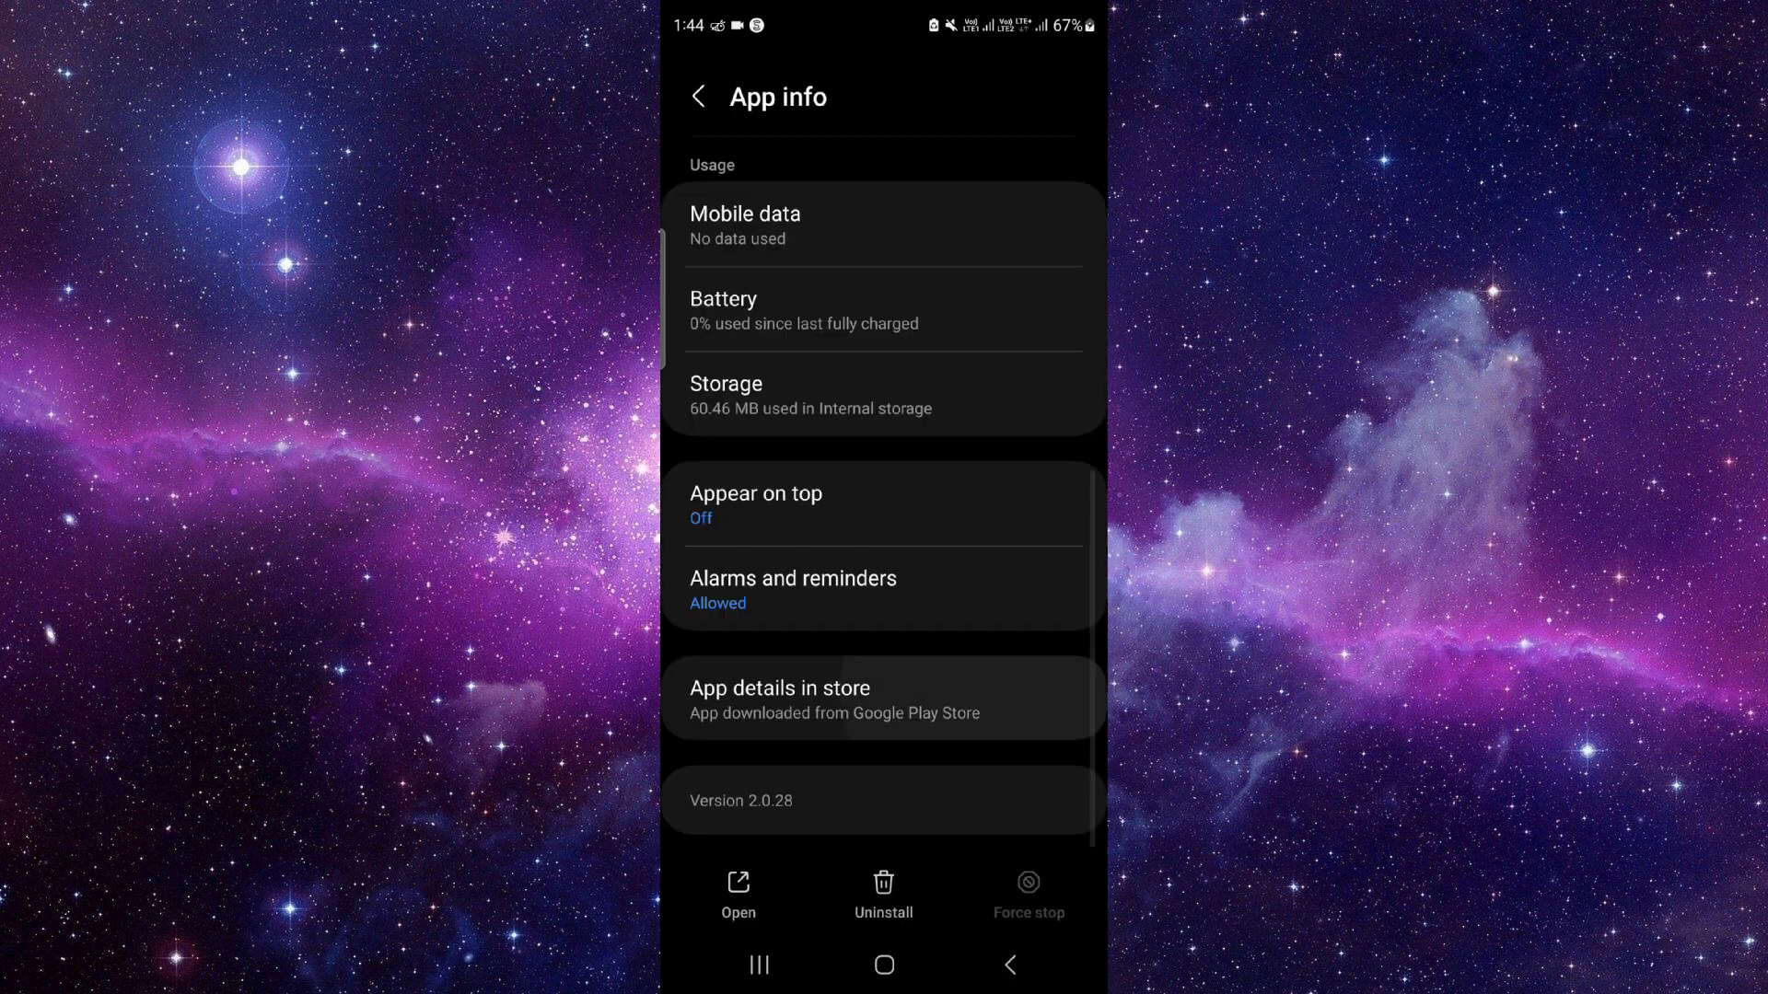
# - Uninstall the Provider app from its Google Play page and confirm
pyautogui.click(1072, 335)
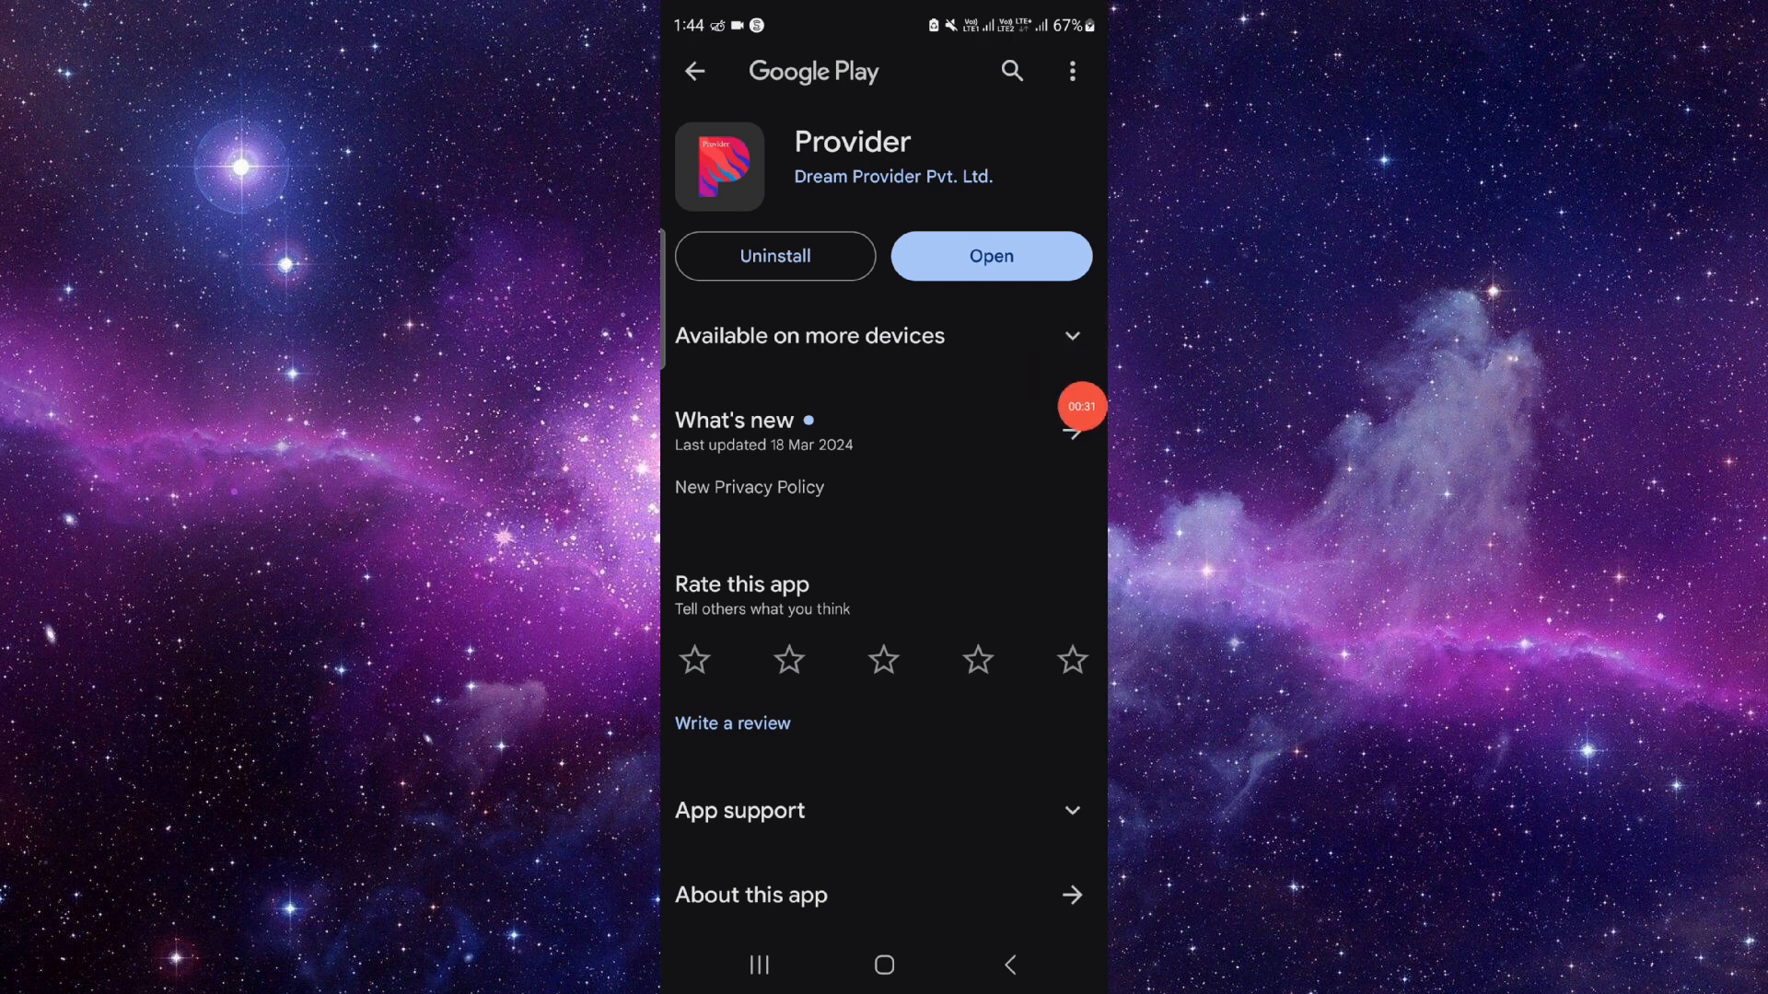
pyautogui.click(775, 256)
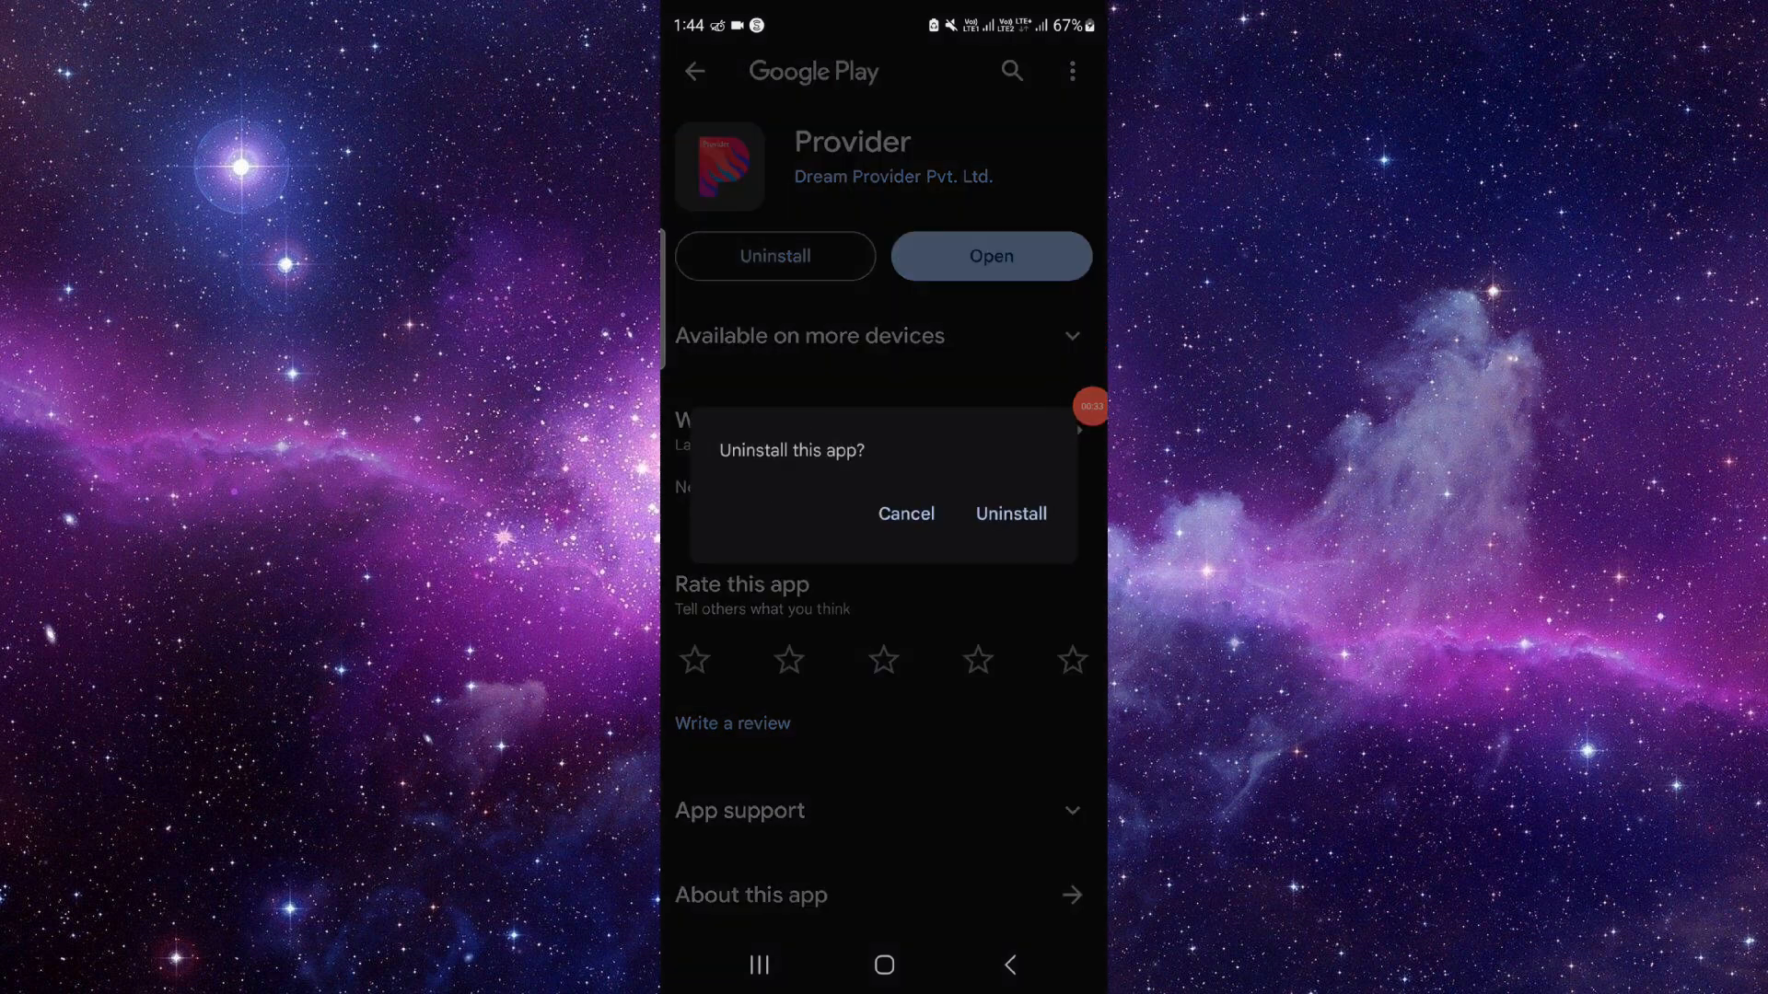
pyautogui.click(1011, 515)
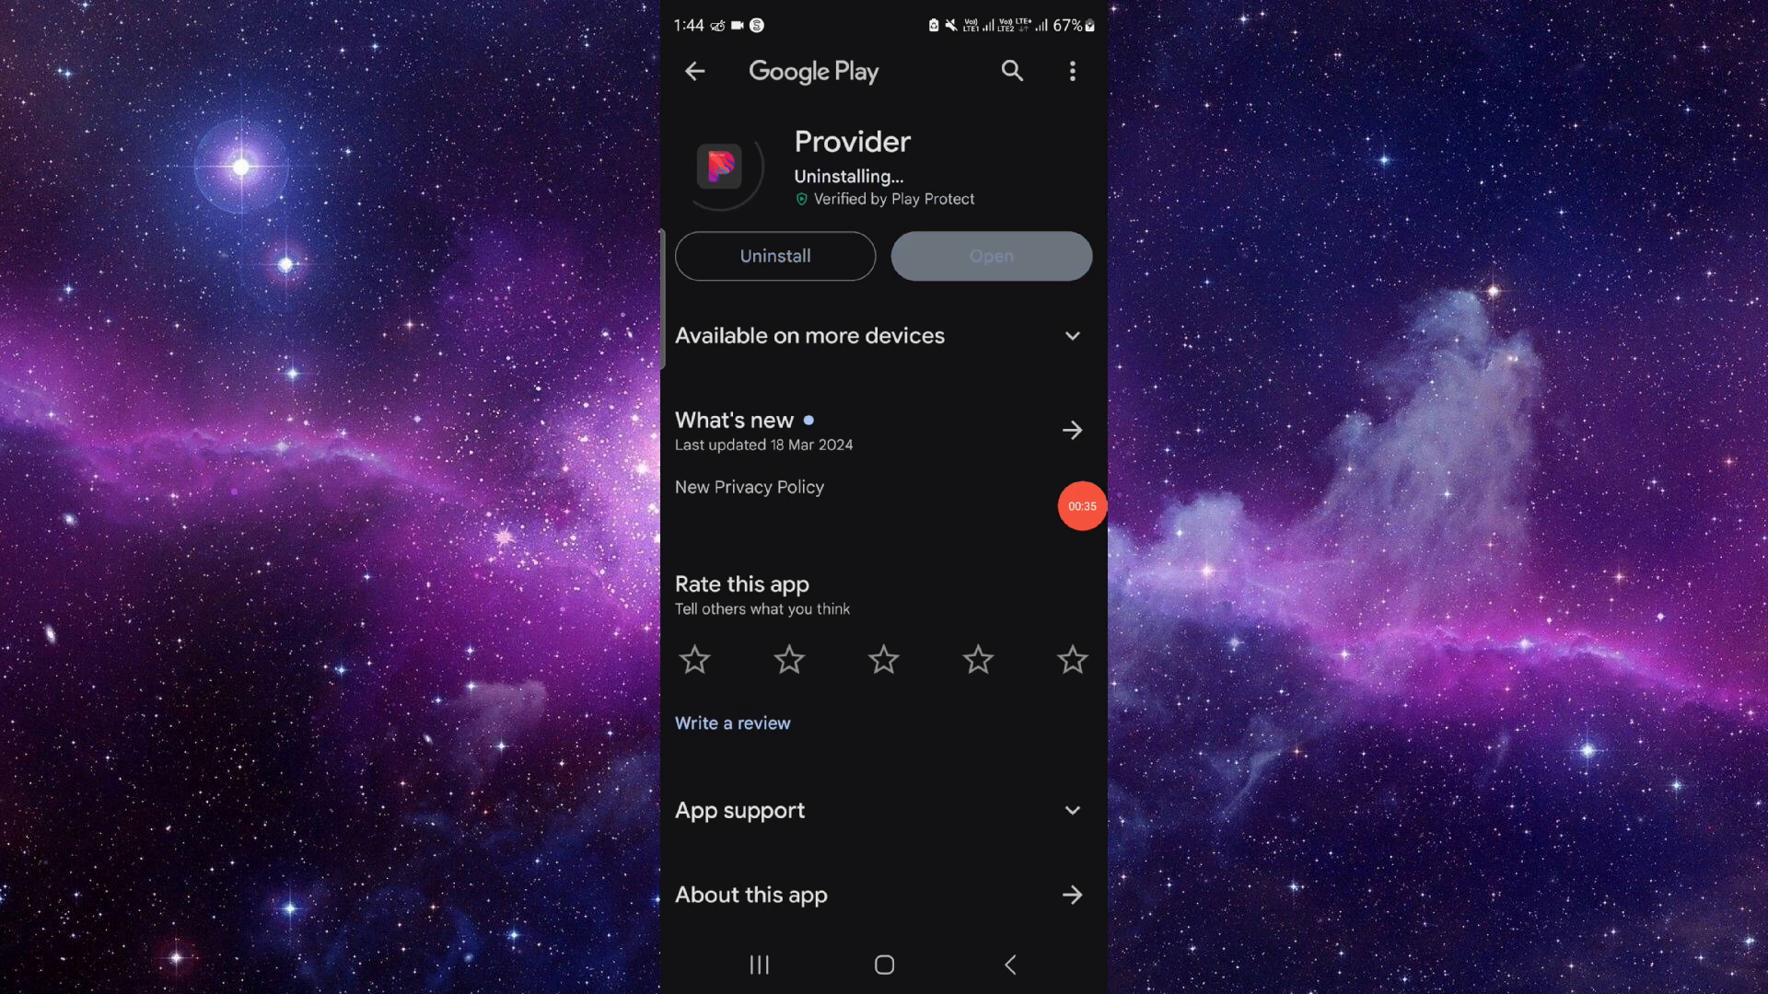
# - Dismiss Google Play from Recents, leaving the home screen with nothing running
pyautogui.click(758, 965)
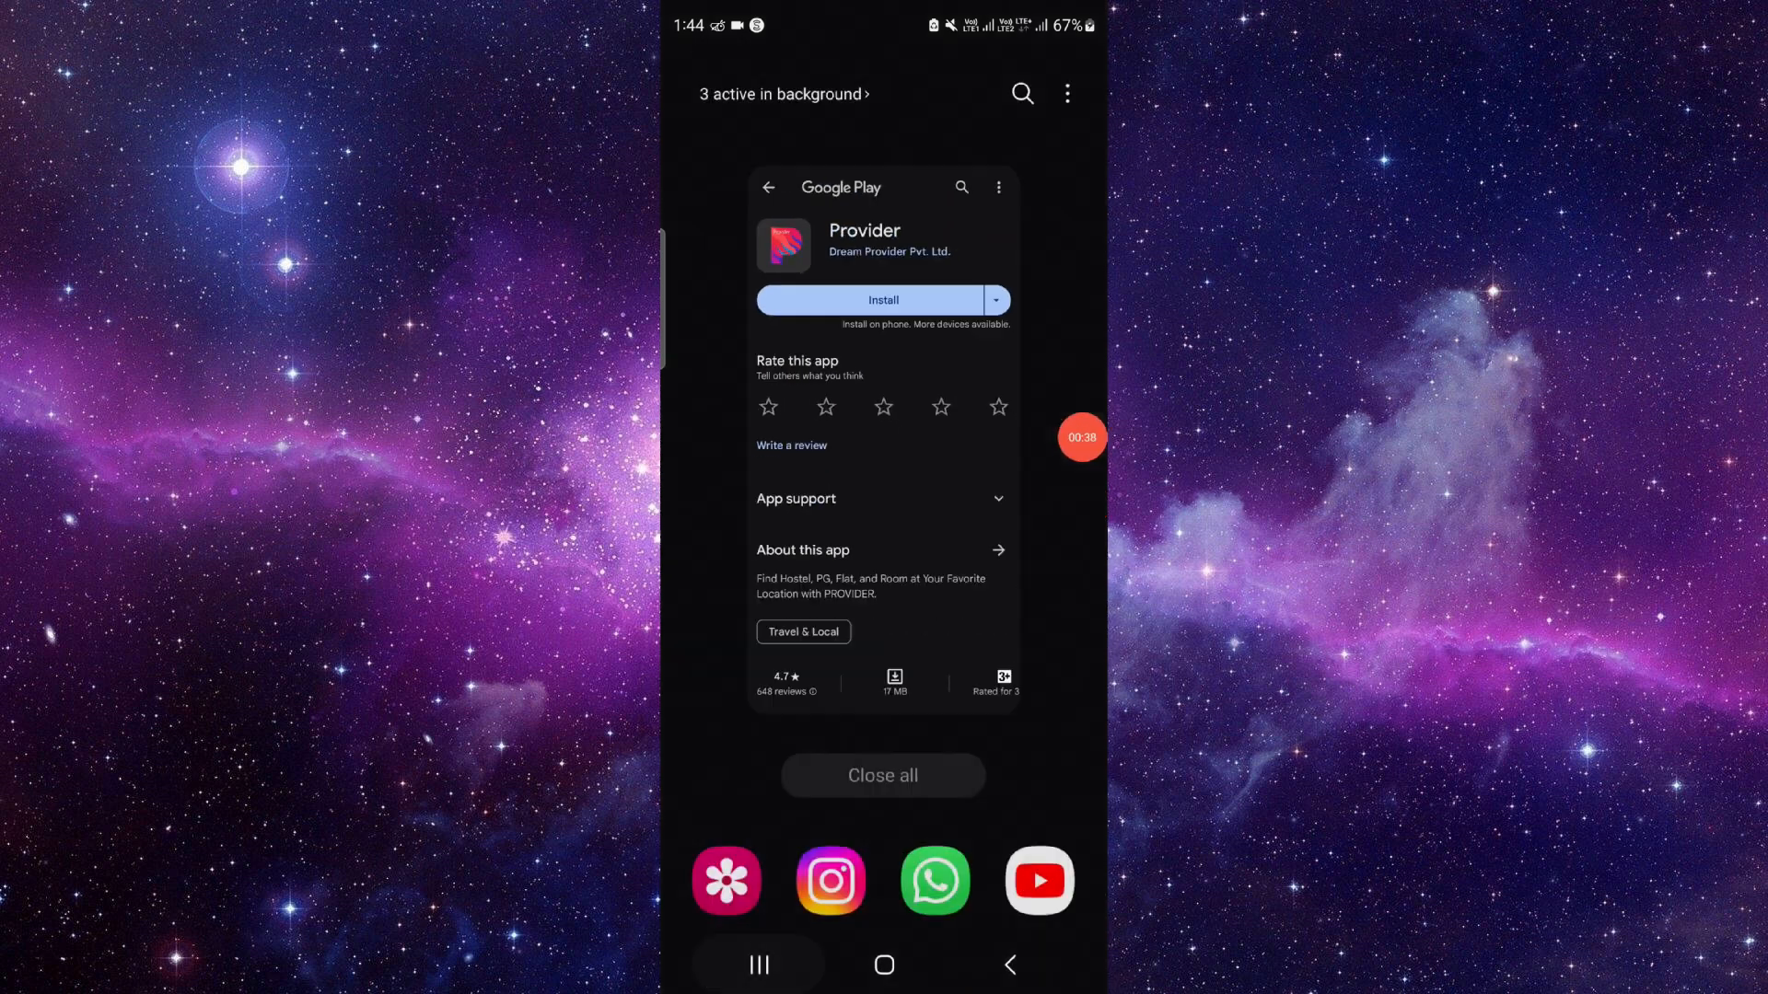
pyautogui.moveTo(883, 456); pyautogui.dragTo(882, 139)
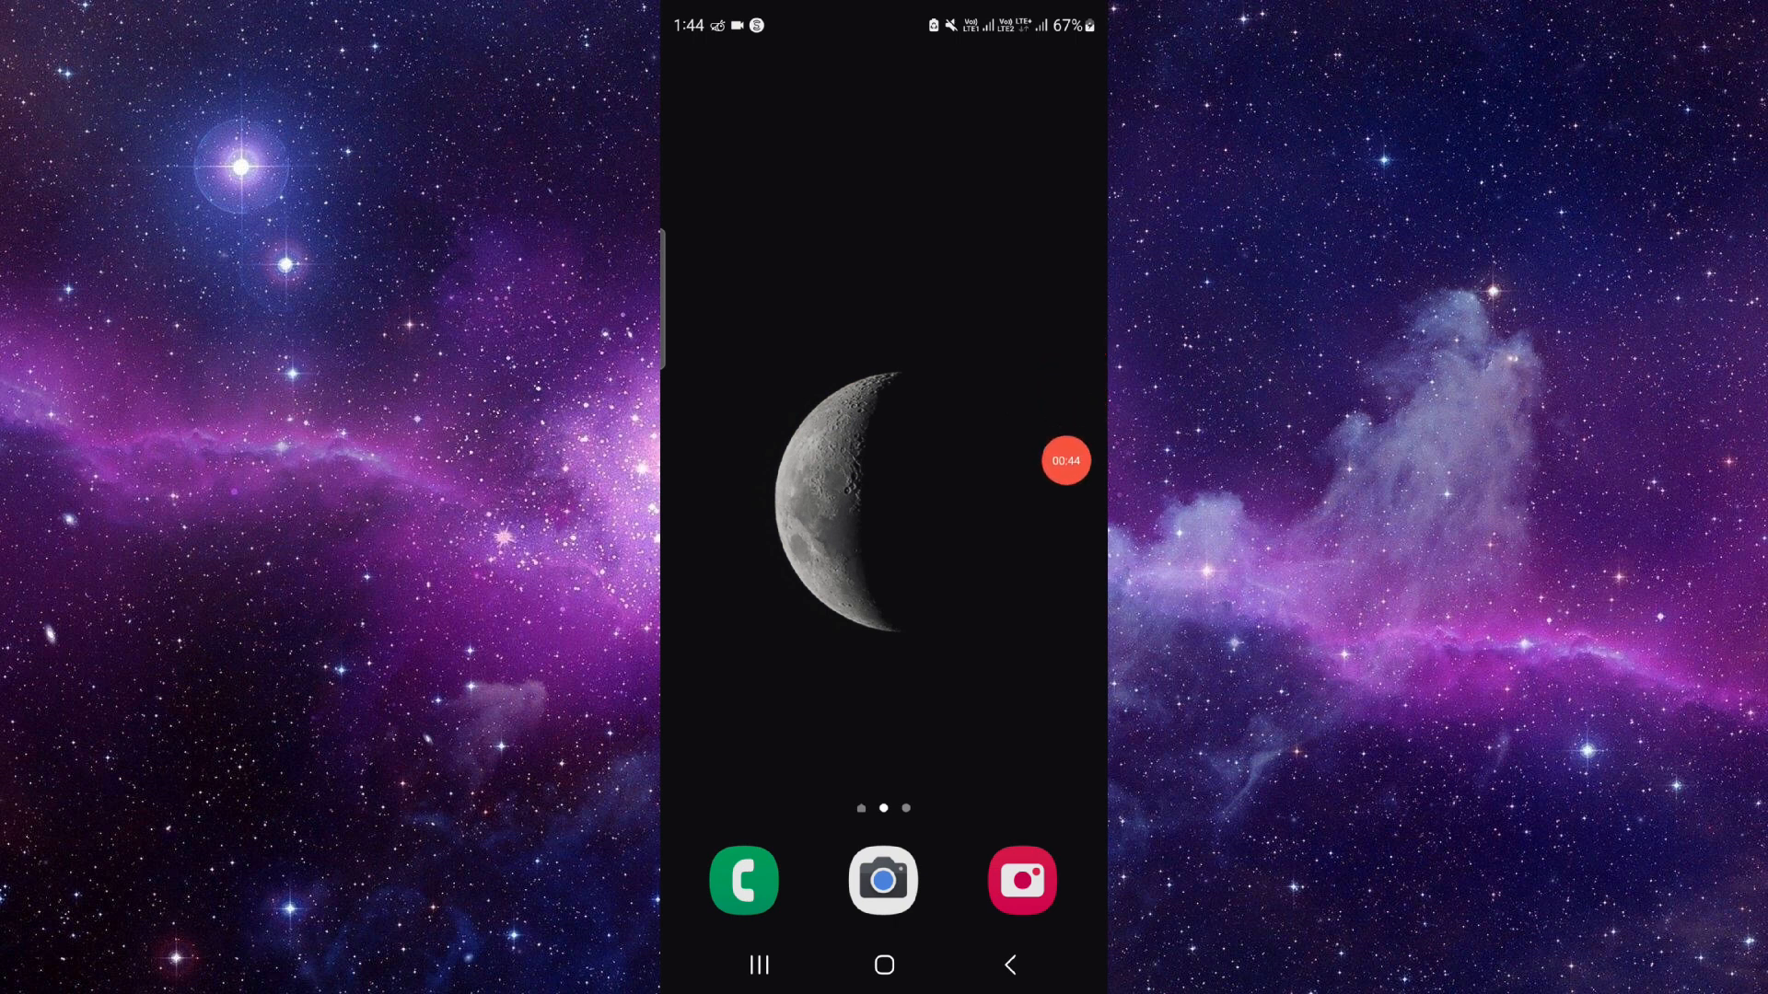
pyautogui.moveTo(1081, 400); pyautogui.dragTo(1047, 498)
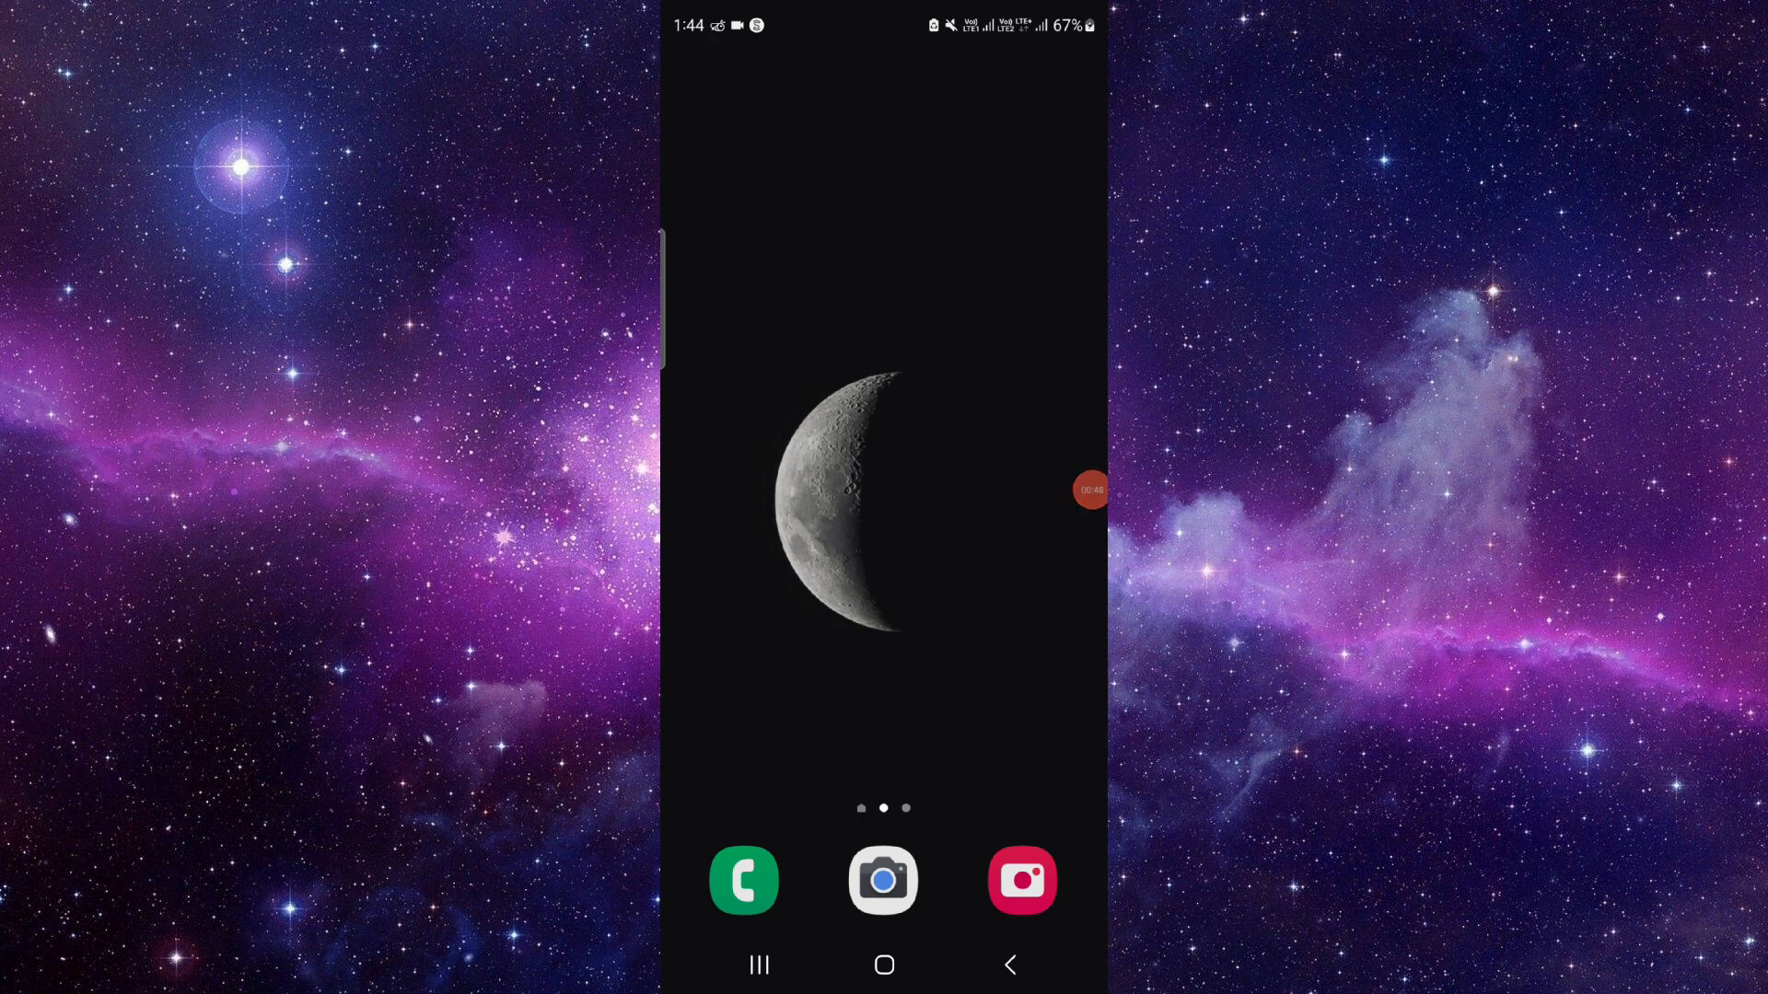
pyautogui.moveTo(1092, 490); pyautogui.dragTo(1081, 369)
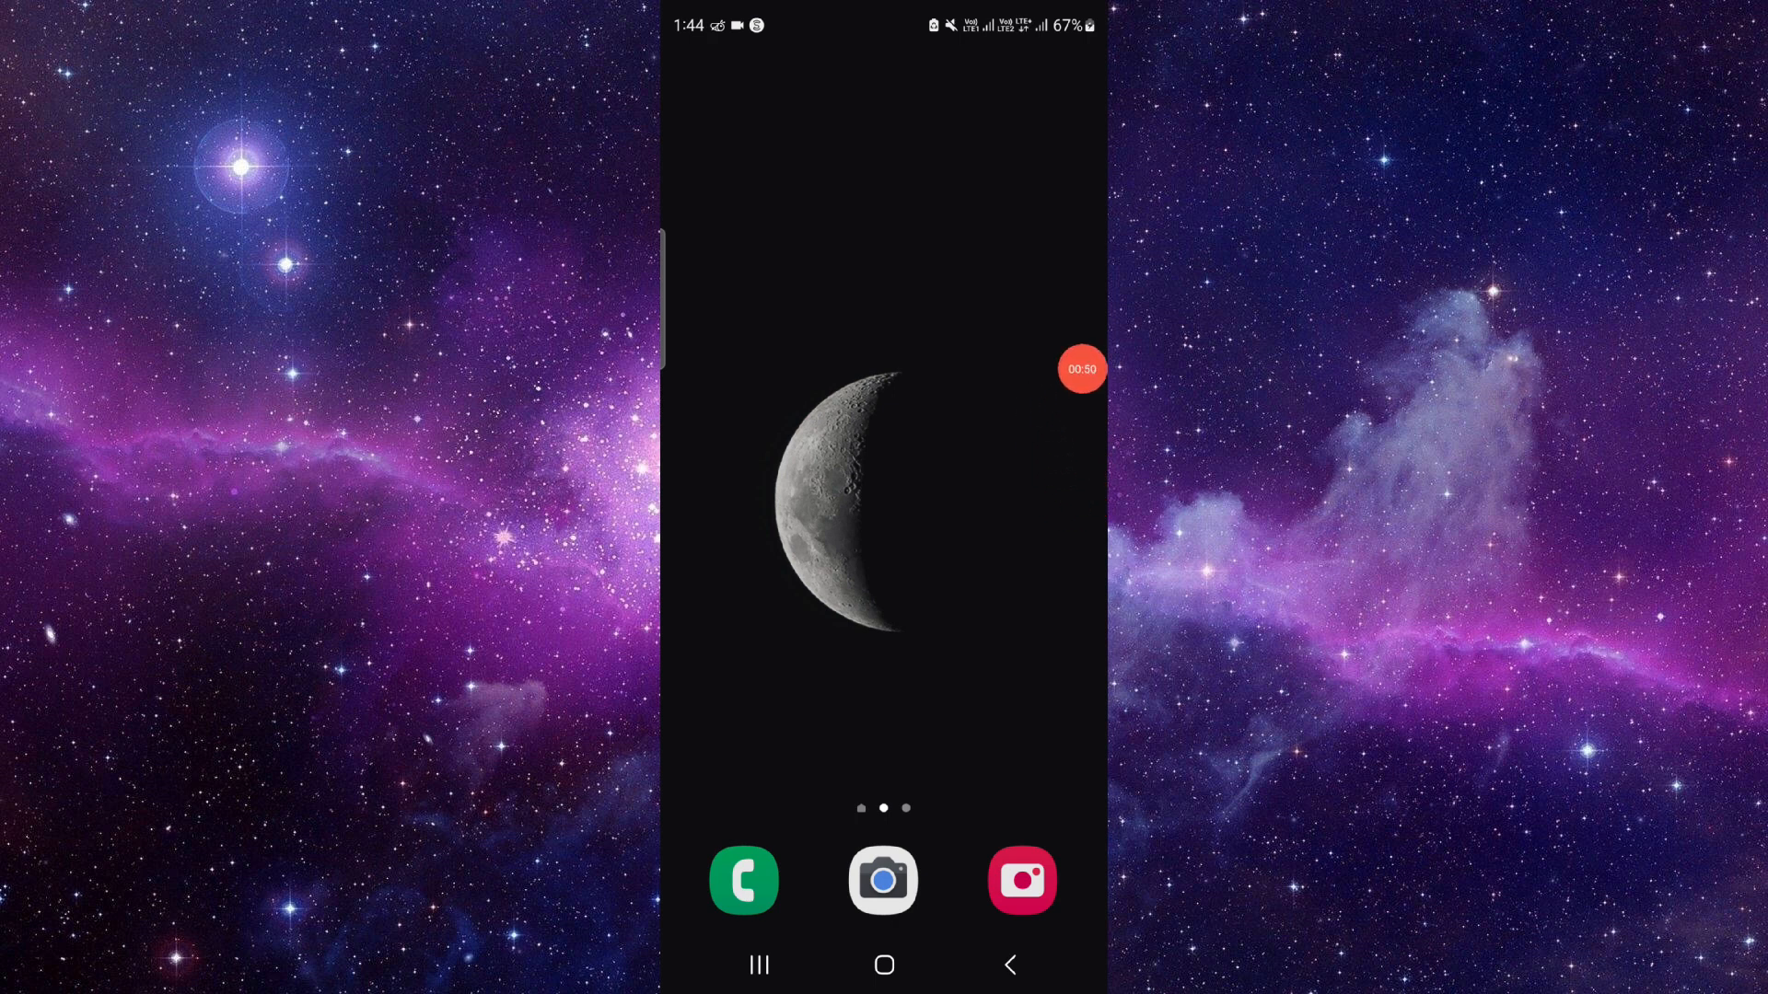